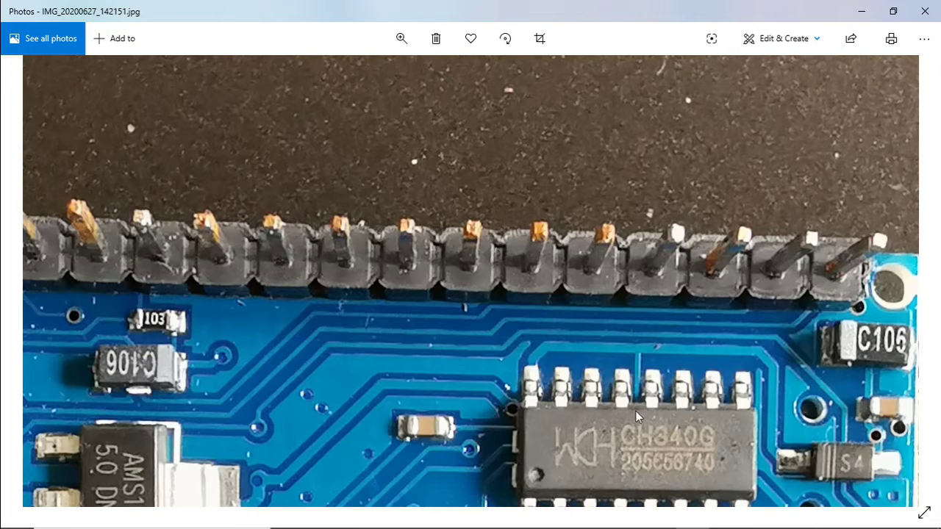
# Step: Inspect the serial chip in the board photo and switch to Notepad to read the CH341SER driver download address
pyautogui.scroll(-5, 636, 411)
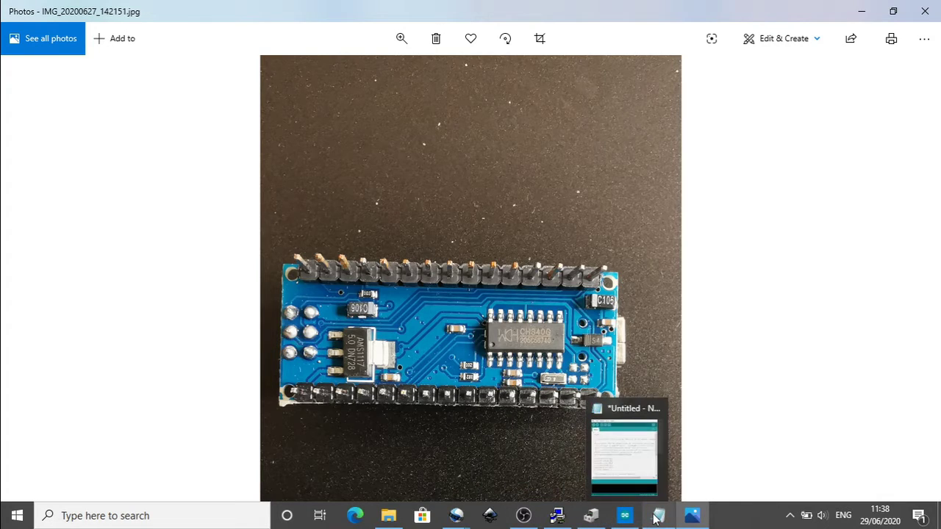
pyautogui.click(657, 517)
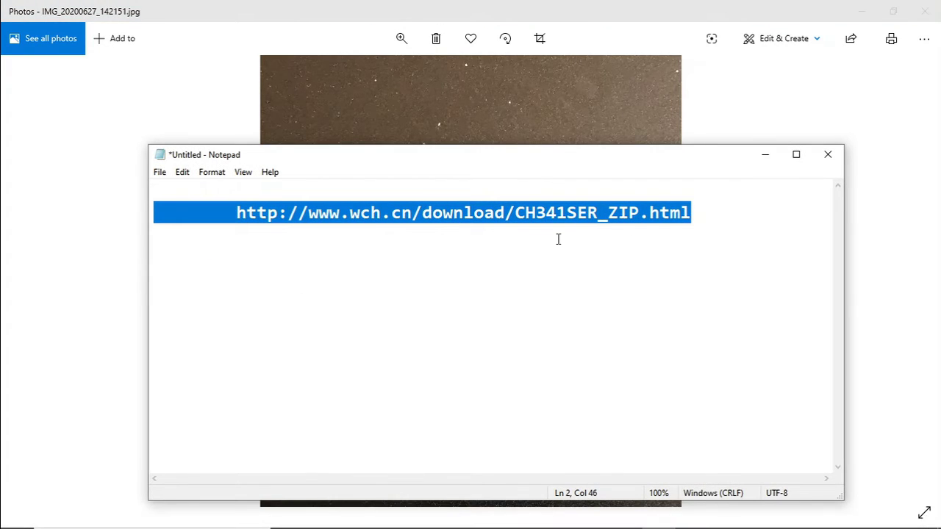
pyautogui.click(326, 243)
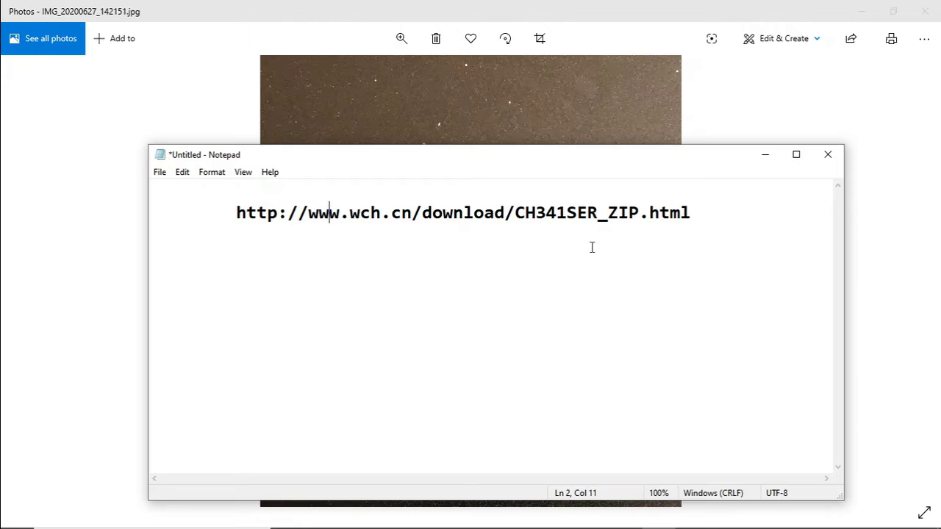
# Step: Switch to the Arduino IDE to check whether a port is available, and look for the board in Device Manager
pyautogui.moveTo(465, 528)
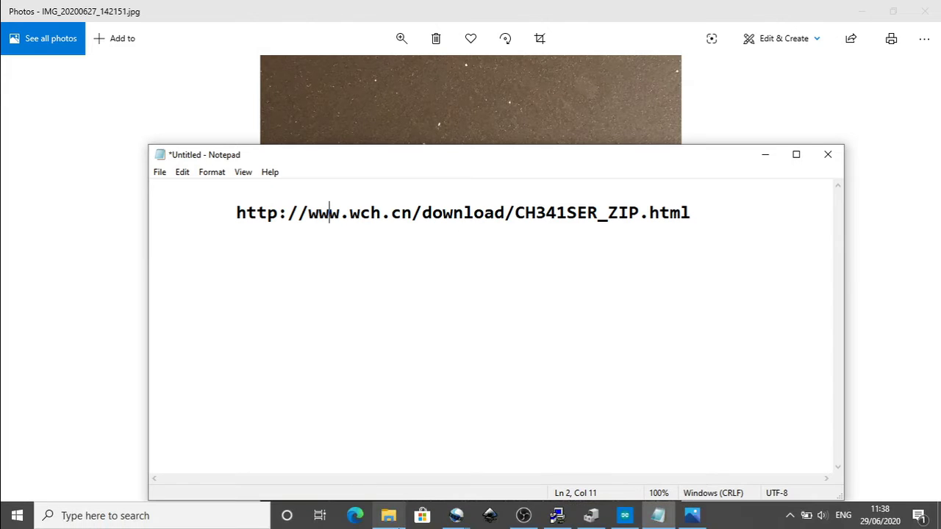
pyautogui.click(627, 517)
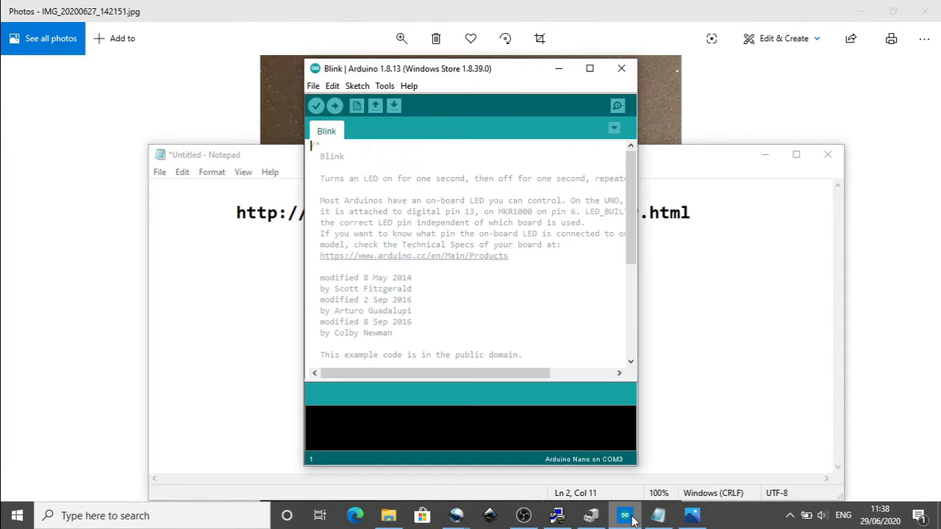
pyautogui.click(382, 90)
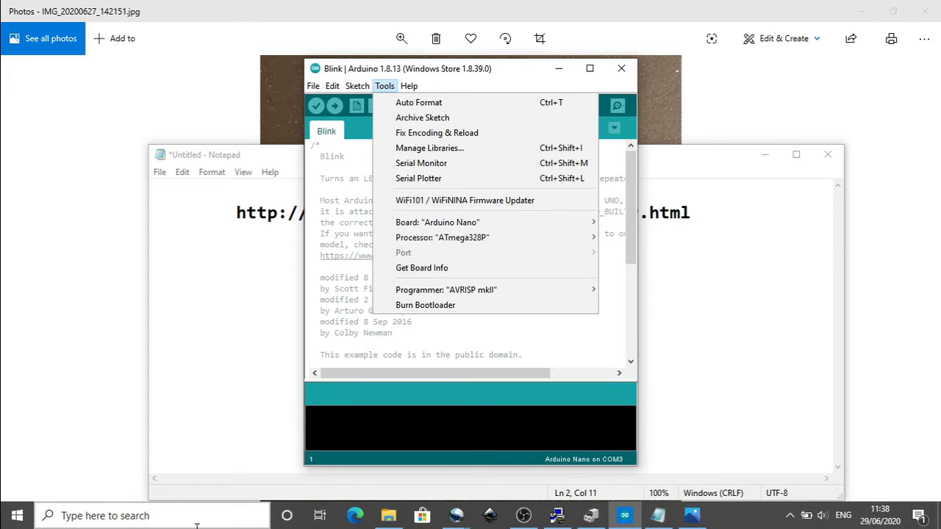
pyautogui.click(582, 519)
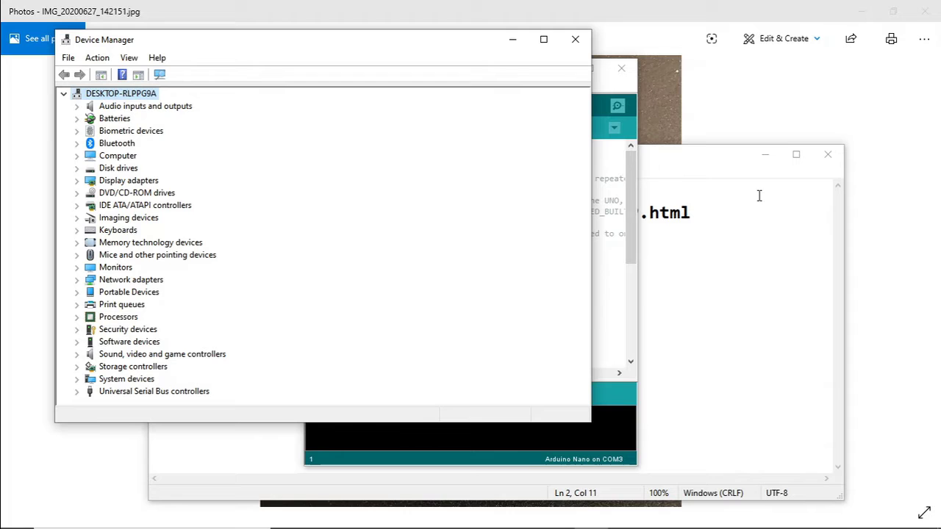
pyautogui.click(694, 165)
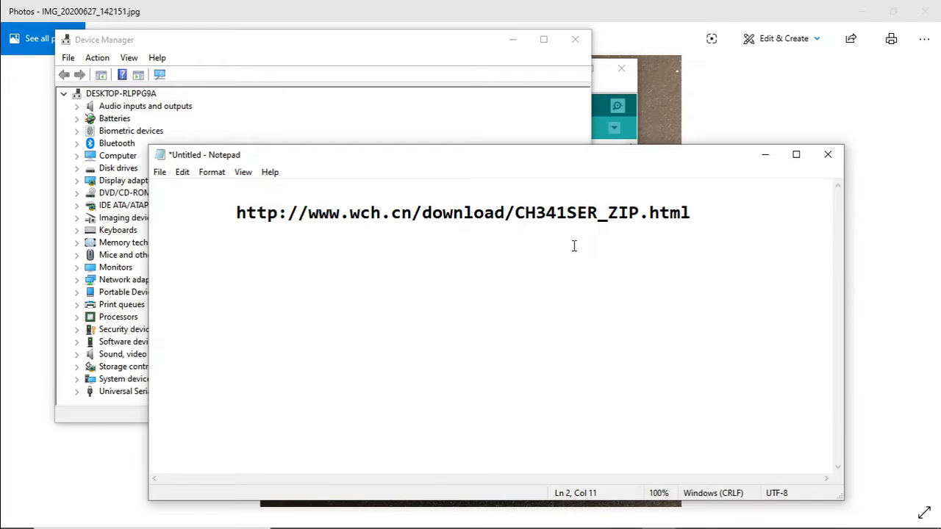
pyautogui.moveTo(152, 516)
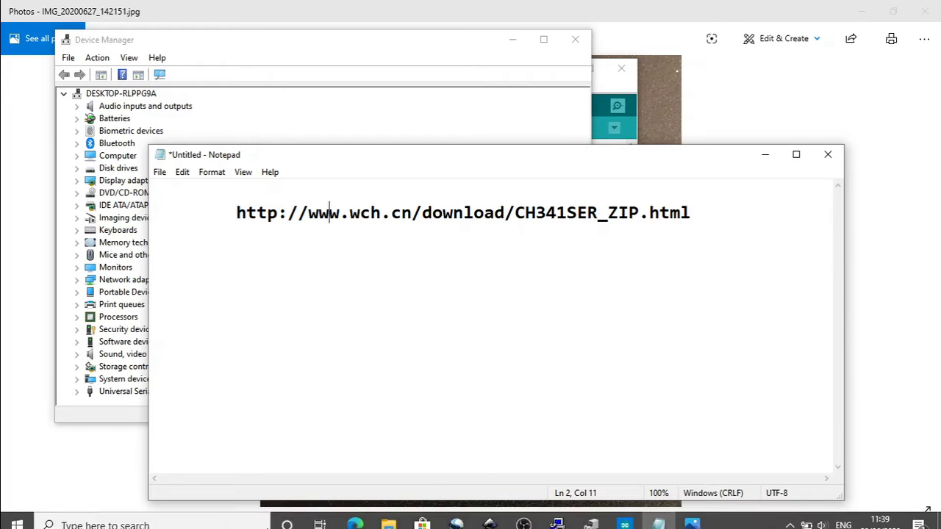
pyautogui.click(158, 518)
pyautogui.write('chrom')
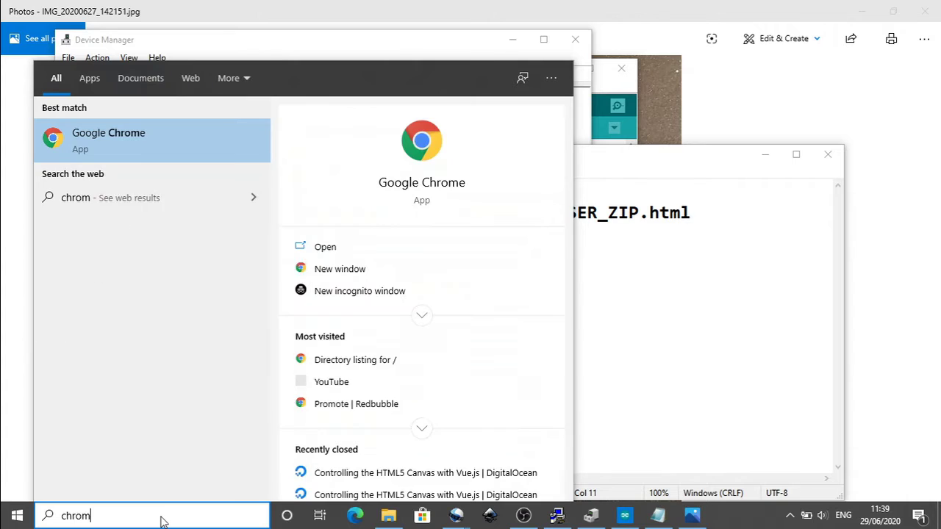
pyautogui.click(121, 134)
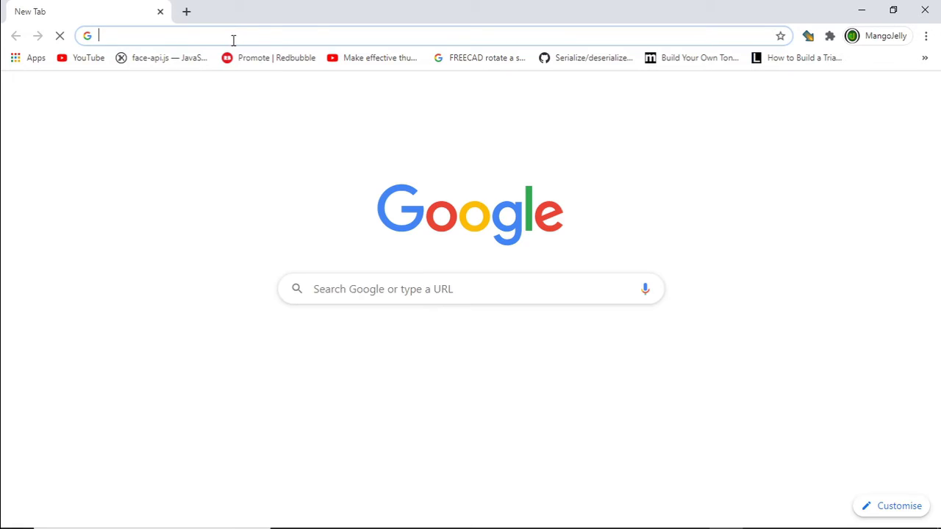
pyautogui.write('http://www.wch.cn/download/CH341SER_ZIP.html')
pyautogui.press('Return')
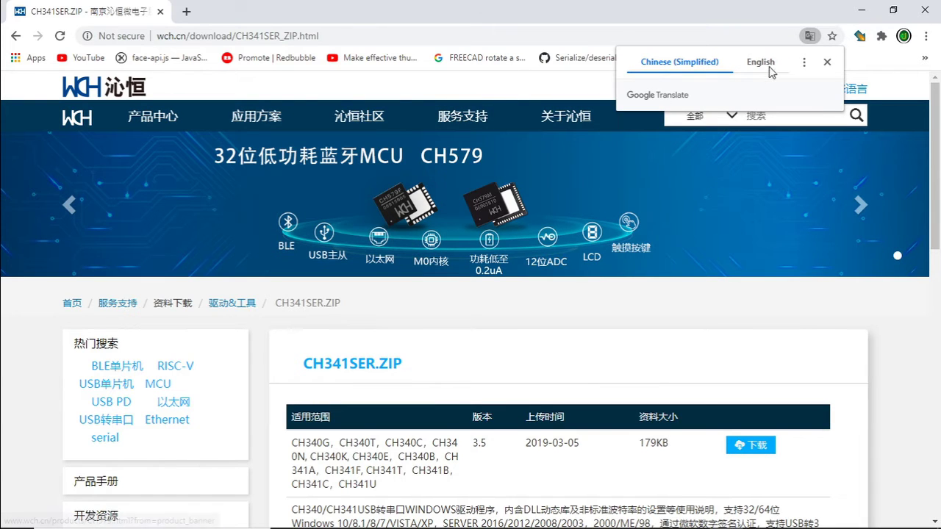
pyautogui.click(761, 63)
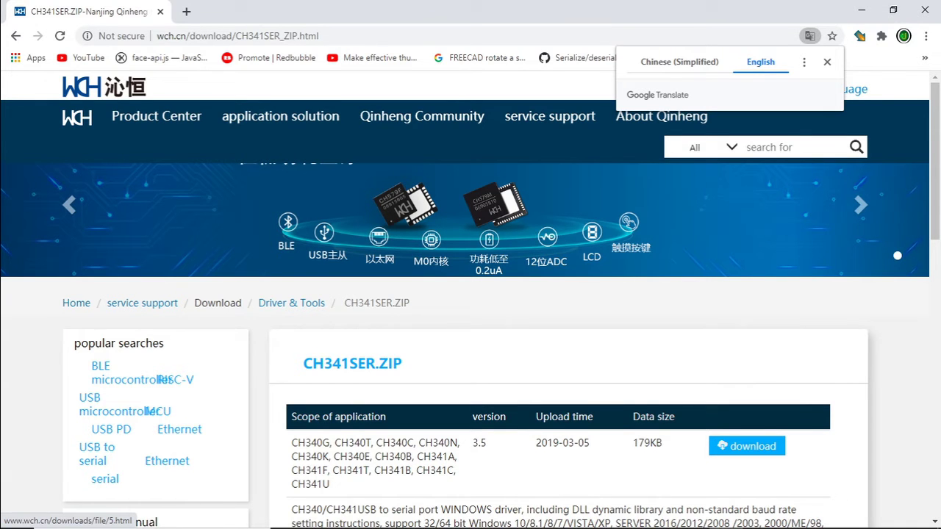
# Step: Minimize the Ideas folder window and close the DriverSetup window that is already running
pyautogui.click(403, 519)
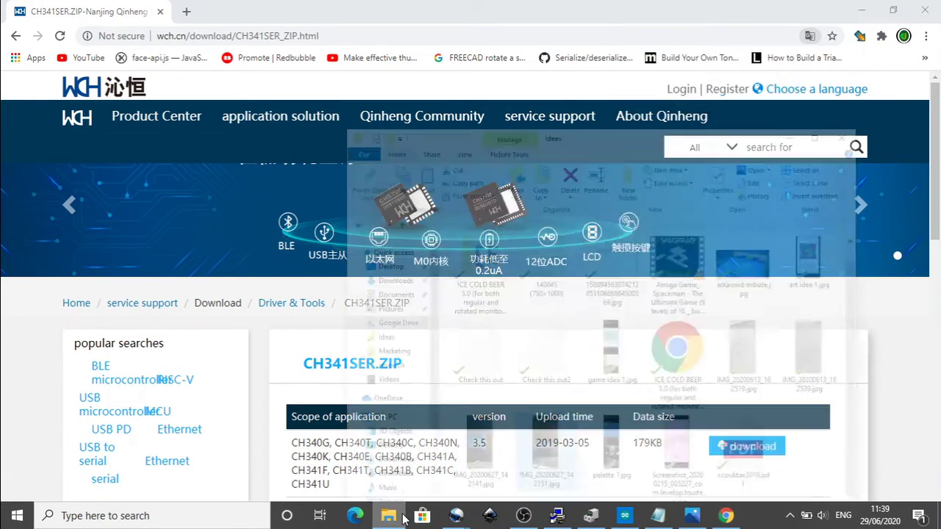
pyautogui.moveTo(592, 519)
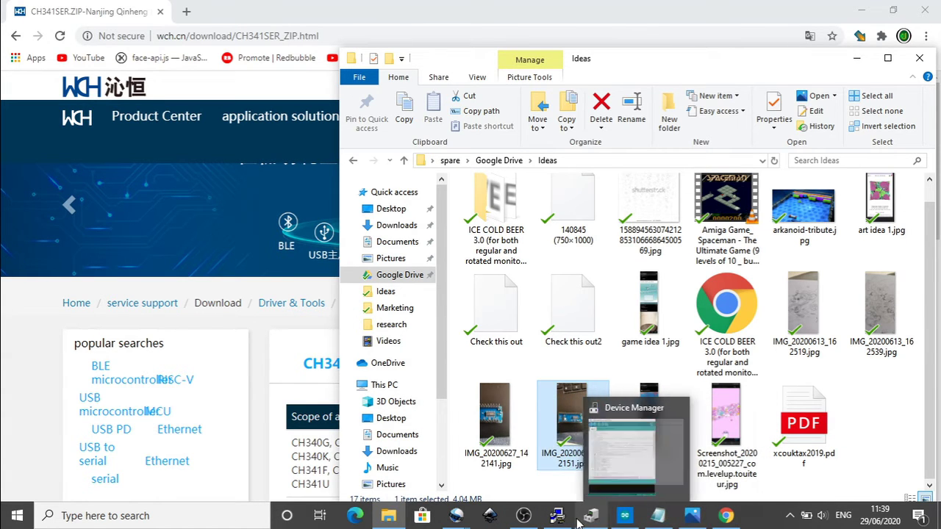
pyautogui.click(558, 519)
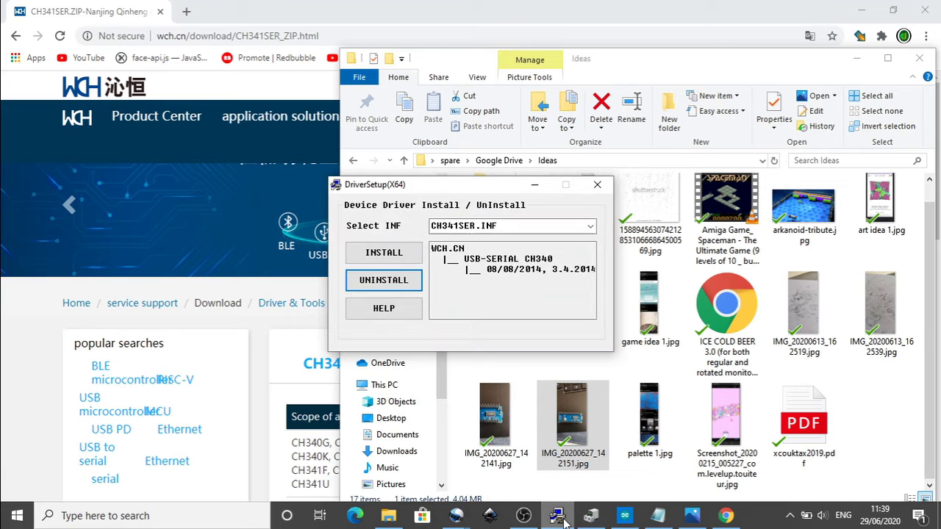
pyautogui.click(862, 64)
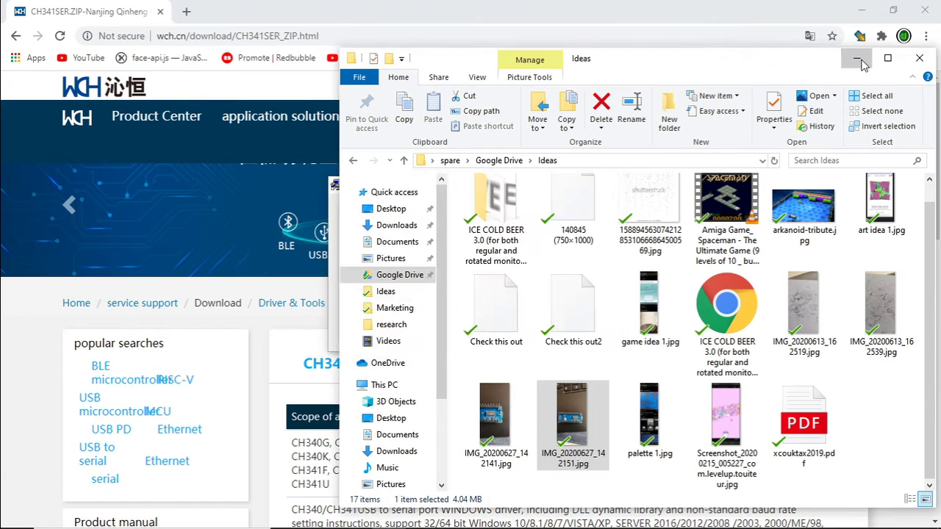
pyautogui.click(862, 64)
pyautogui.moveTo(423, 186); pyautogui.dragTo(497, 185)
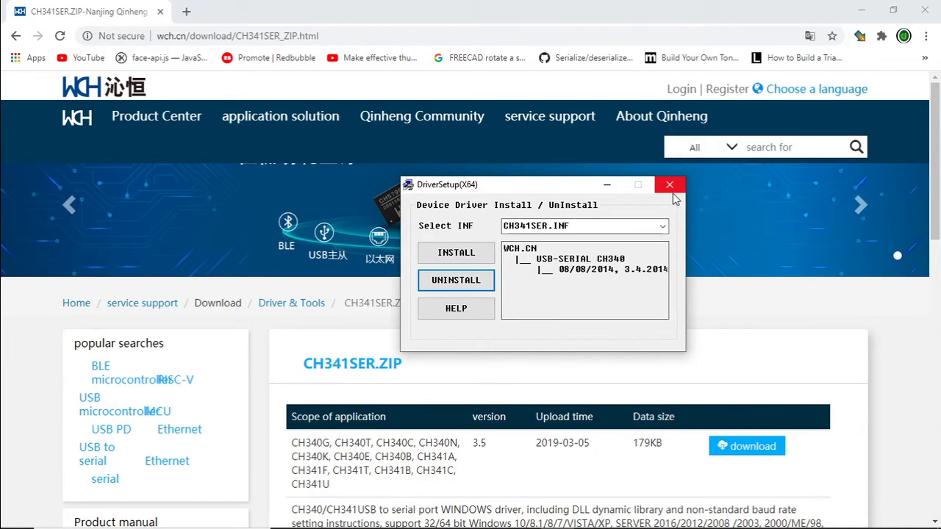
pyautogui.click(670, 185)
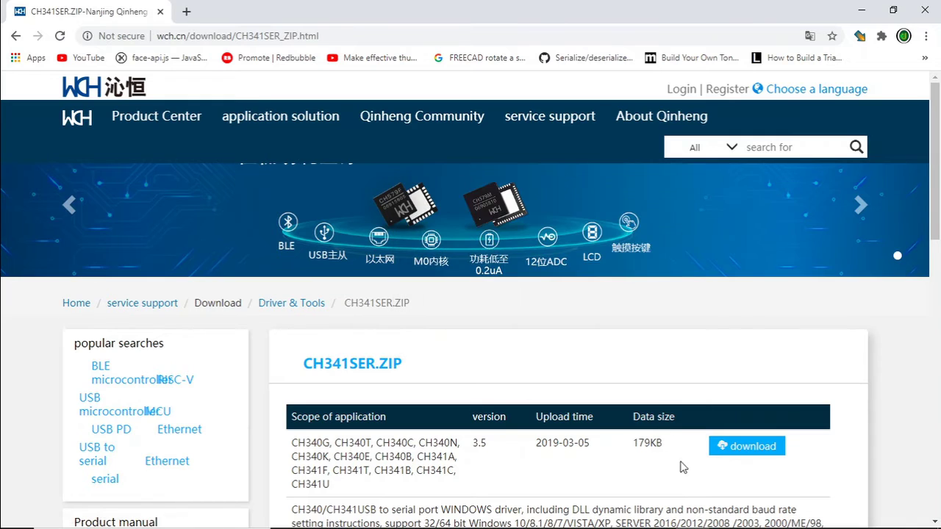
# Step: Download CH341SER.ZIP from the driver page and extract it into its own subfolder in Downloads
pyautogui.click(724, 451)
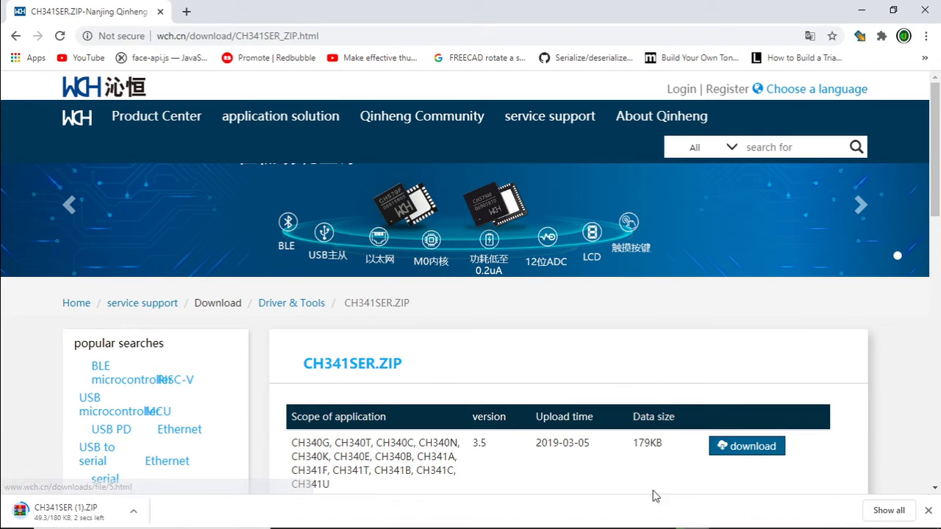
pyautogui.rightClick(32, 514)
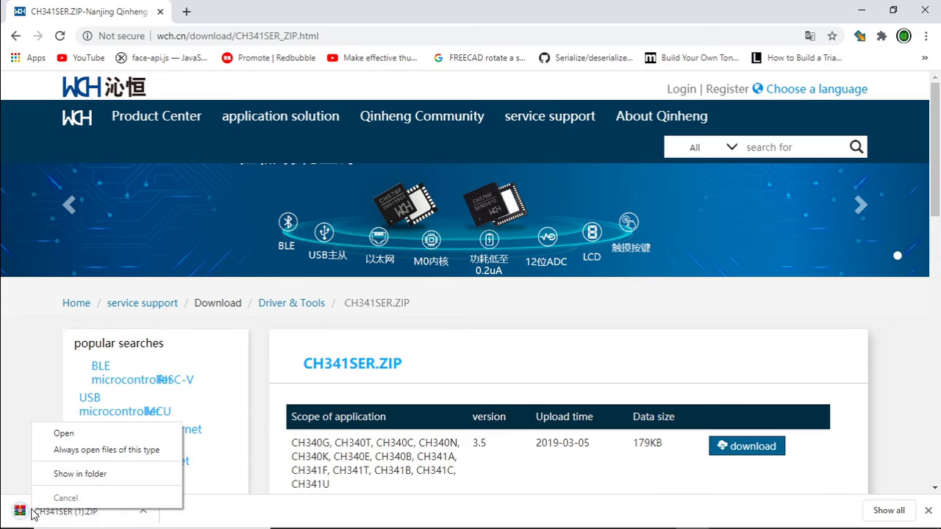
pyautogui.click(98, 473)
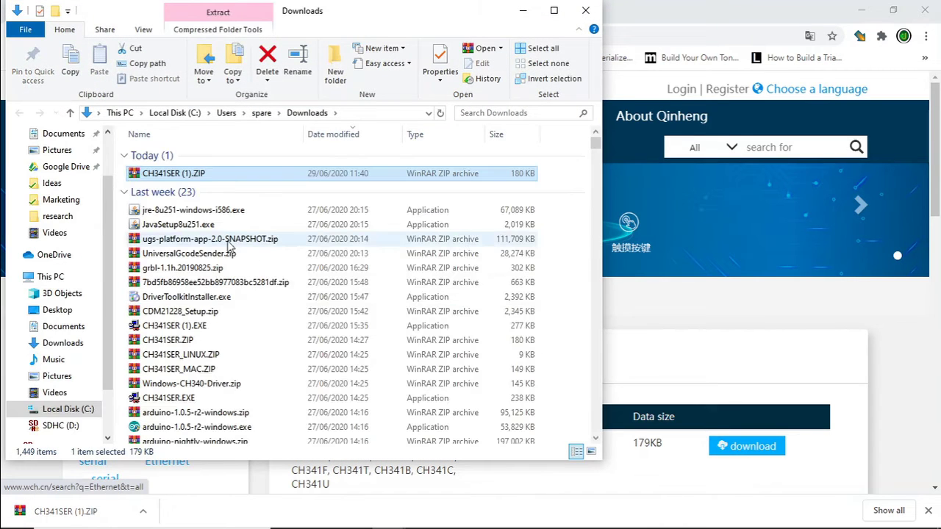
pyautogui.rightClick(203, 179)
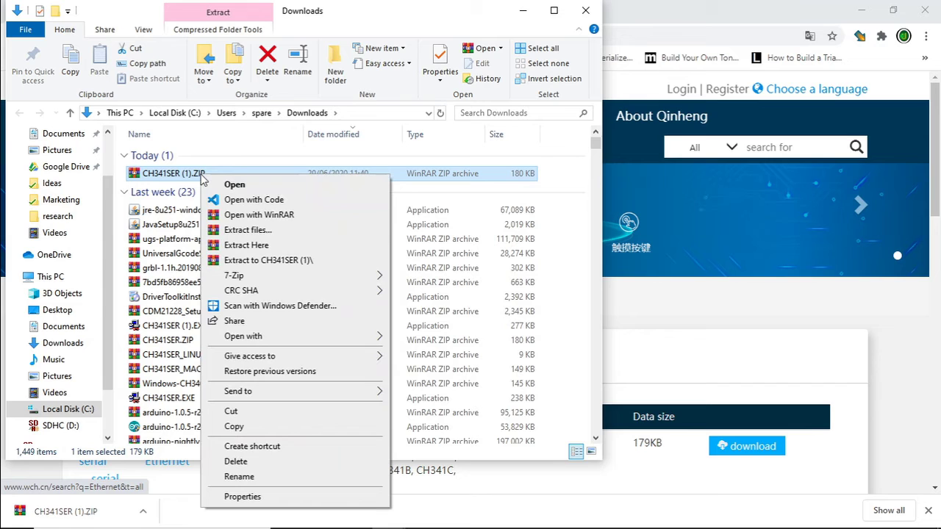
pyautogui.click(294, 264)
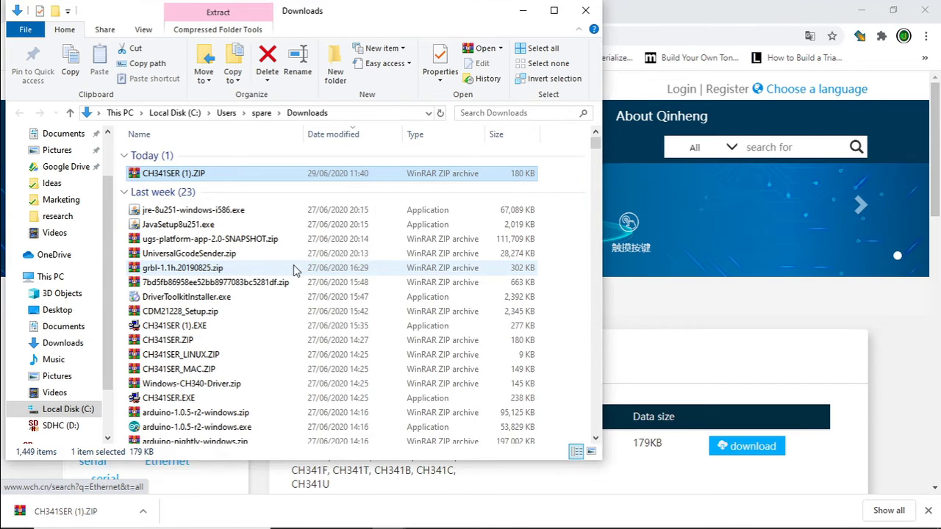
# Step: Run SETUP.EXE from the extracted CH341SER (1) folder and install the CH341SER.INF driver
pyautogui.click(189, 188)
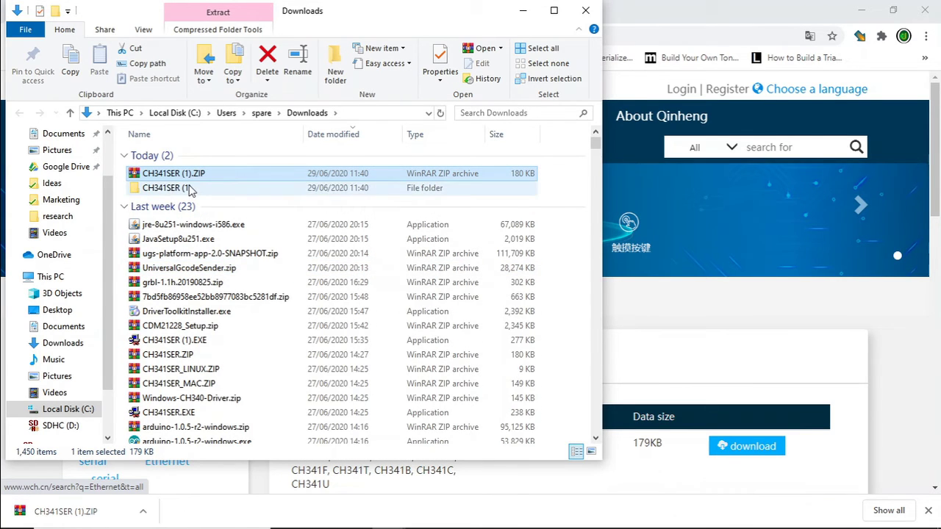
pyautogui.doubleClick(190, 189)
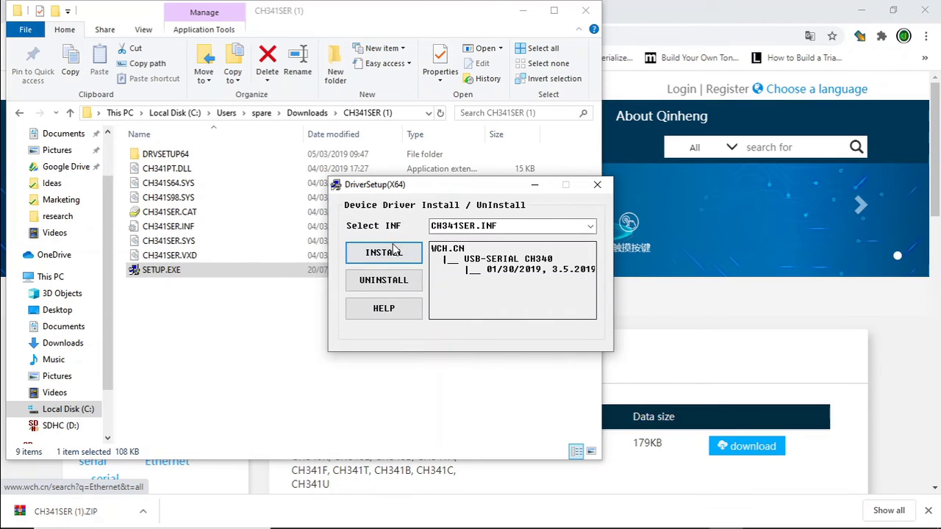
pyautogui.click(378, 259)
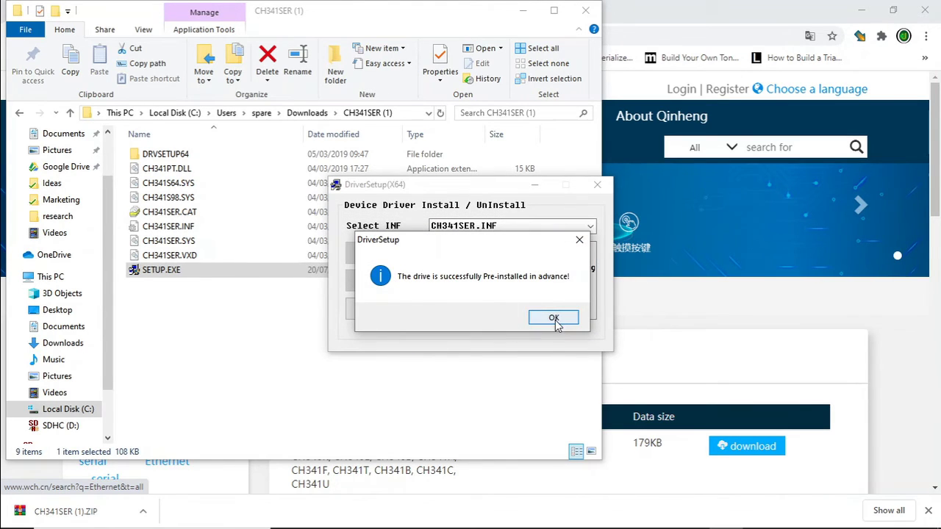
pyautogui.click(557, 321)
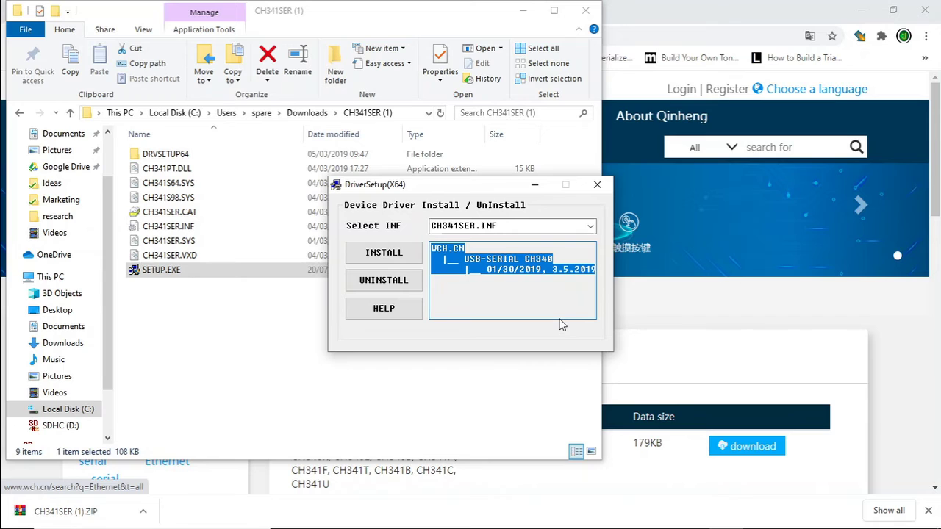
# Step: Switch to the Arduino IDE to check the port and board settings, and view the connected board's info
pyautogui.moveTo(589, 524)
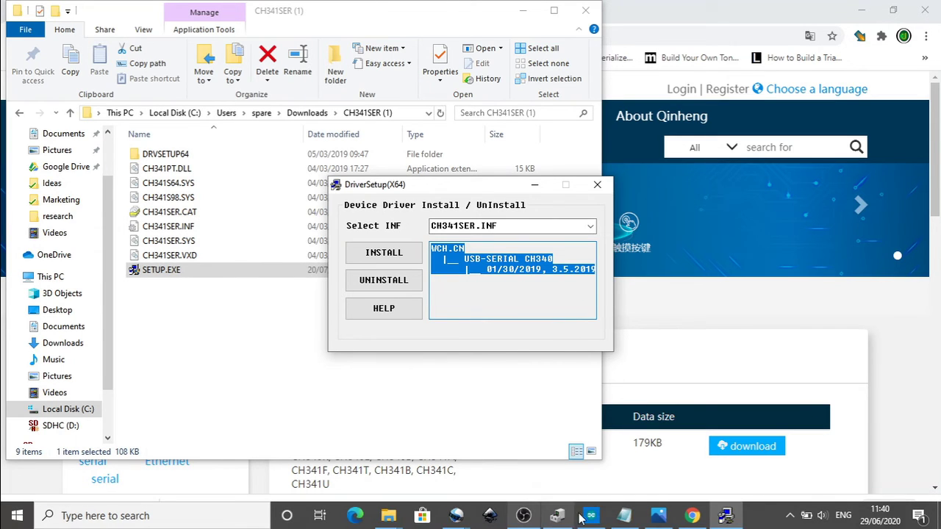
pyautogui.click(592, 452)
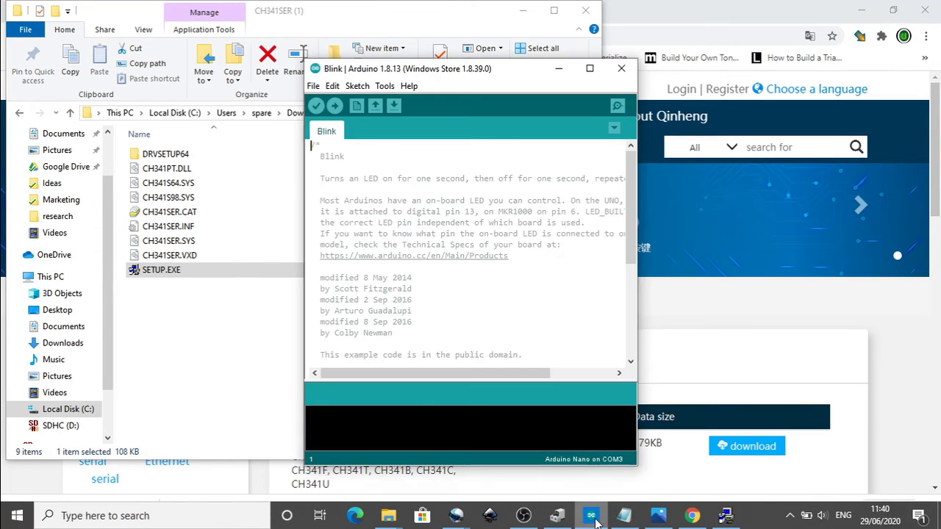
pyautogui.click(382, 87)
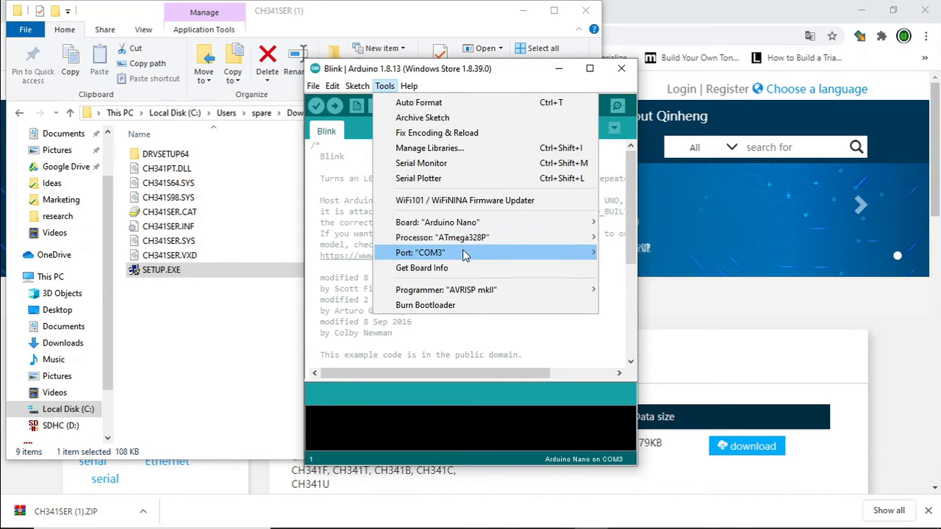
pyautogui.moveTo(469, 255)
pyautogui.moveTo(557, 221)
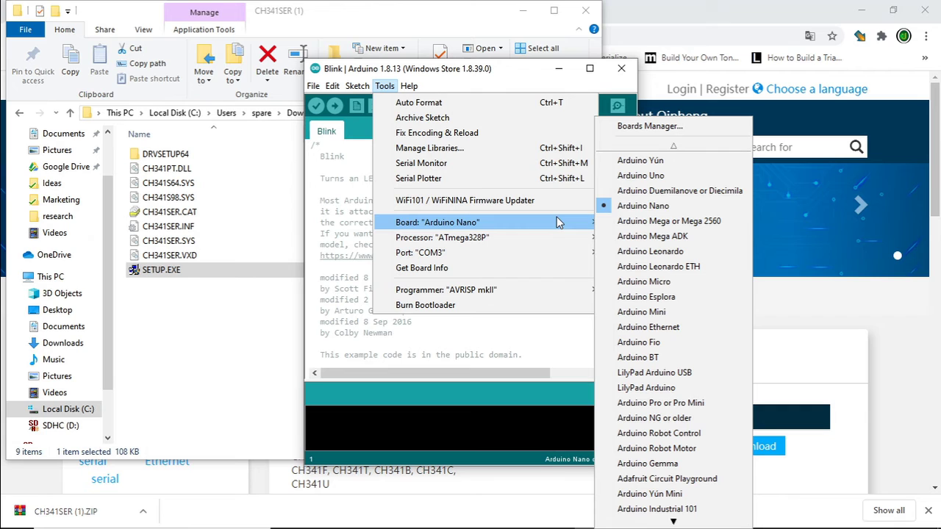
pyautogui.click(477, 268)
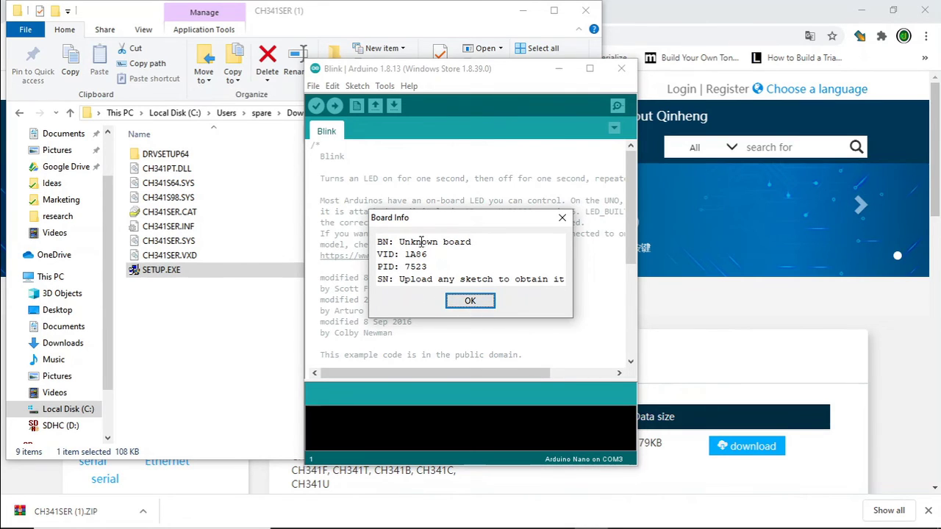
pyautogui.click(469, 300)
# Step: Examine the serial port and processor options offered for the Arduino Nano
pyautogui.click(388, 91)
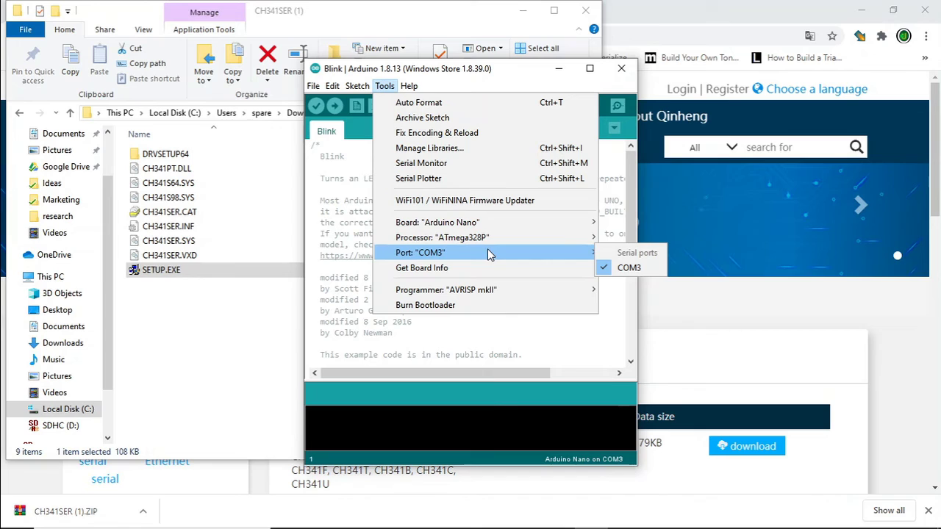
pyautogui.moveTo(497, 244)
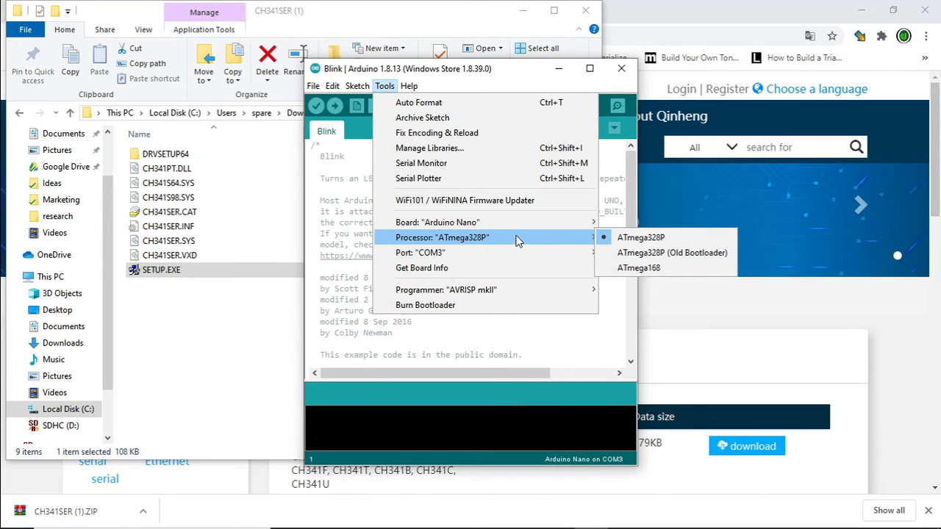